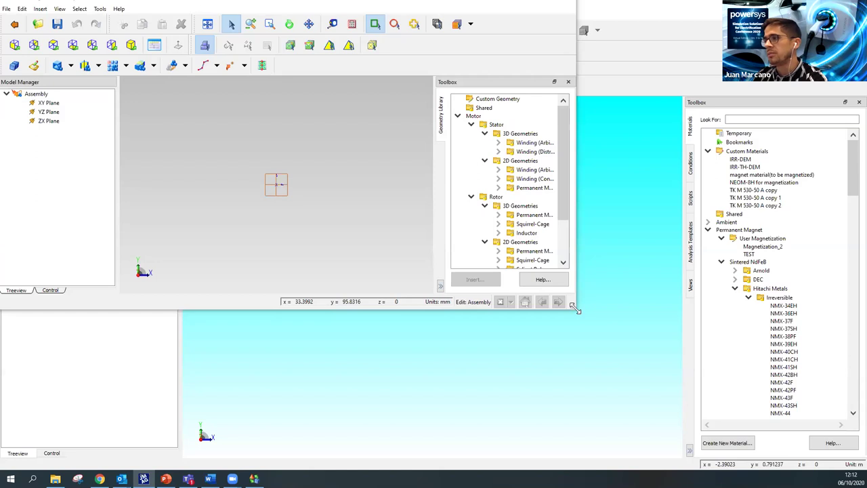
Step: Maximize the Geometry Editor, widen the geometry library and expand the 2D arbitrary winding stator and 2D permanent magnet rotor categories
{"action": "key", "text": "super+Up"}
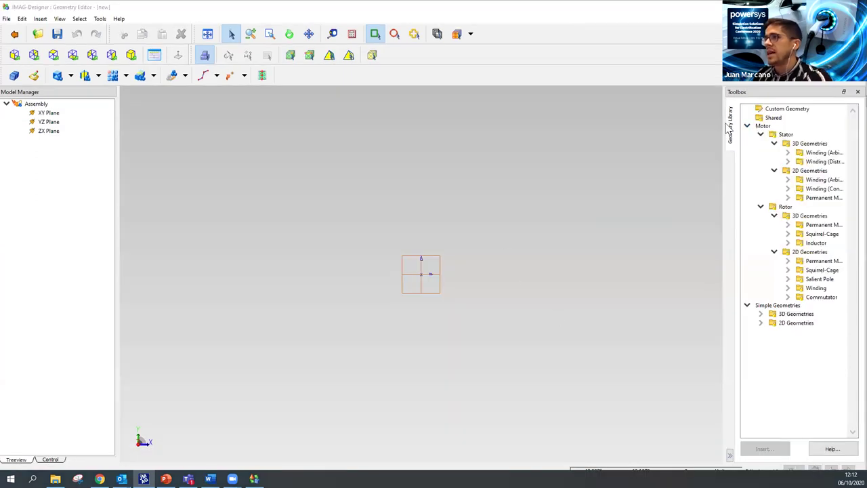
{"action": "left_click_drag", "start_coordinate": [723, 186], "coordinate": [631, 189]}
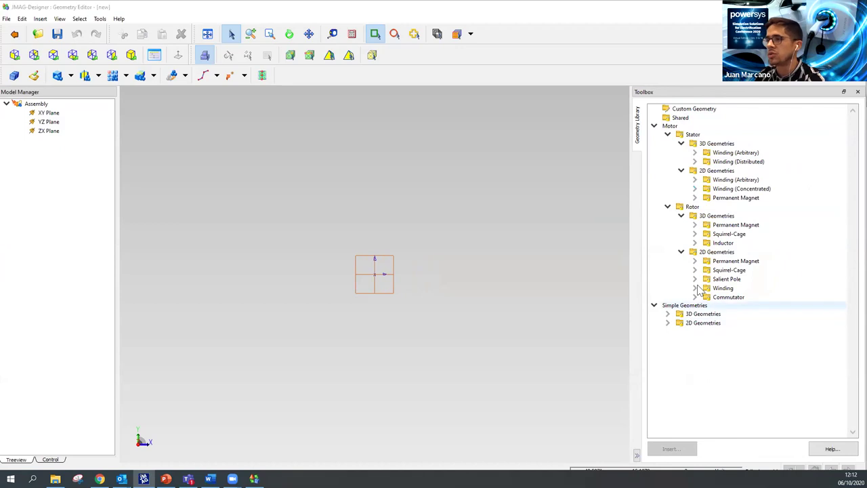
{"action": "left_click", "coordinate": [695, 181]}
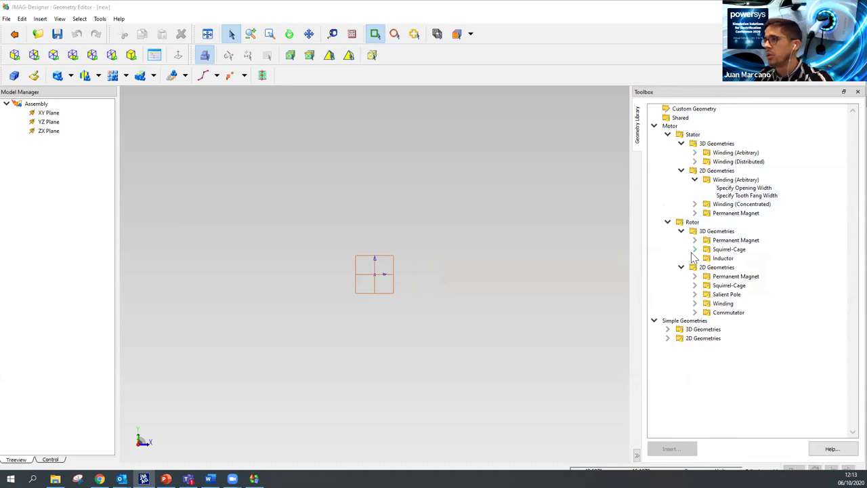
{"action": "left_click", "coordinate": [695, 277]}
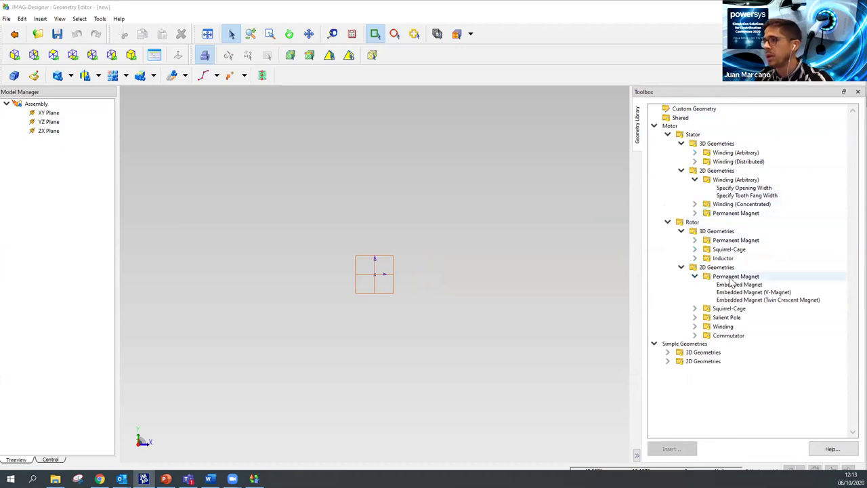
Step: Load the 2D rotor Embedded Magnet template and widen its parameter area to show all input values
{"action": "left_click", "coordinate": [739, 286]}
{"action": "mouse_move", "coordinate": [326, 255]}
{"action": "left_mouse_down"}
{"action": "mouse_move", "coordinate": [307, 250]}
{"action": "mouse_move", "coordinate": [335, 259]}
{"action": "left_mouse_up"}
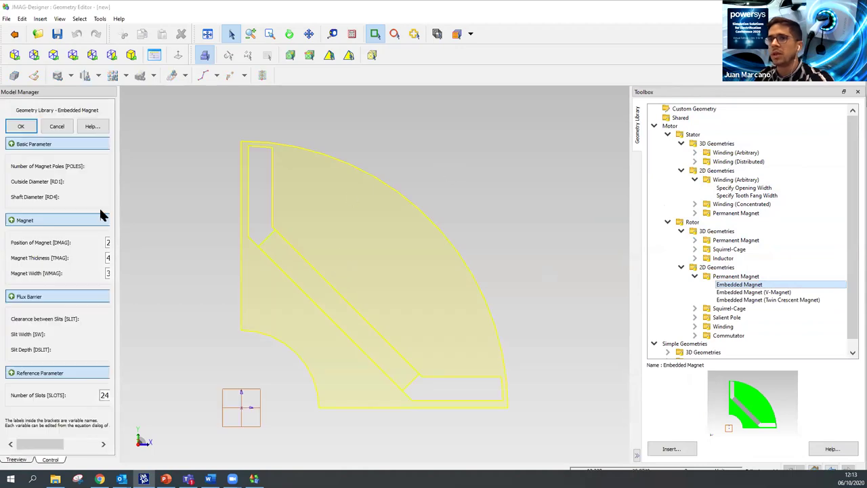
{"action": "left_click_drag", "start_coordinate": [117, 217], "coordinate": [254, 218]}
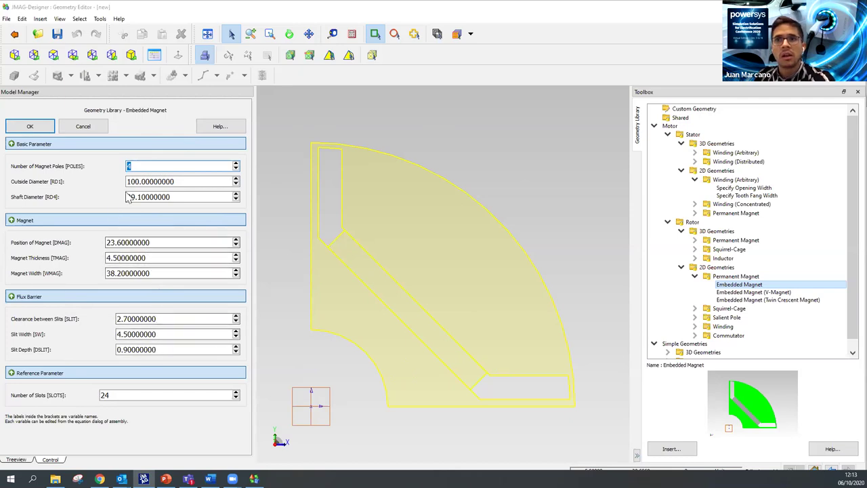
Step: Try magnet thicknesses of 5 mm and 6 mm in the Embedded Magnet template, and cancel its insertion
{"action": "double_click", "coordinate": [151, 261]}
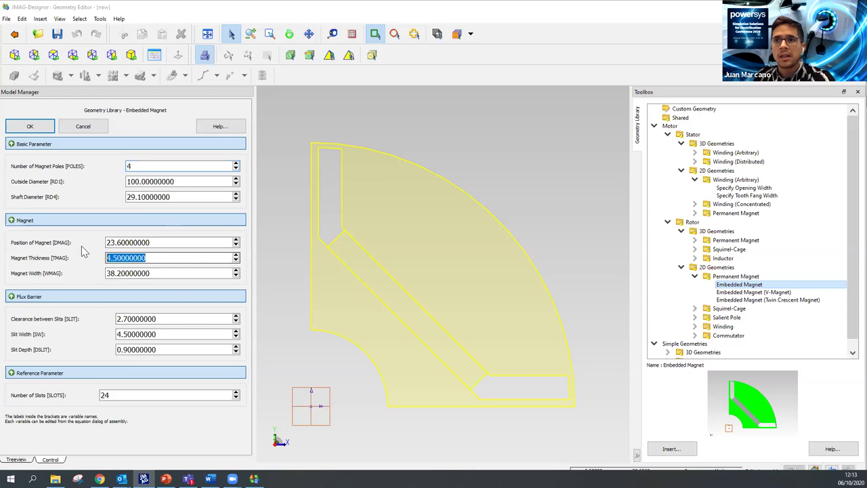
{"action": "type", "text": "5"}
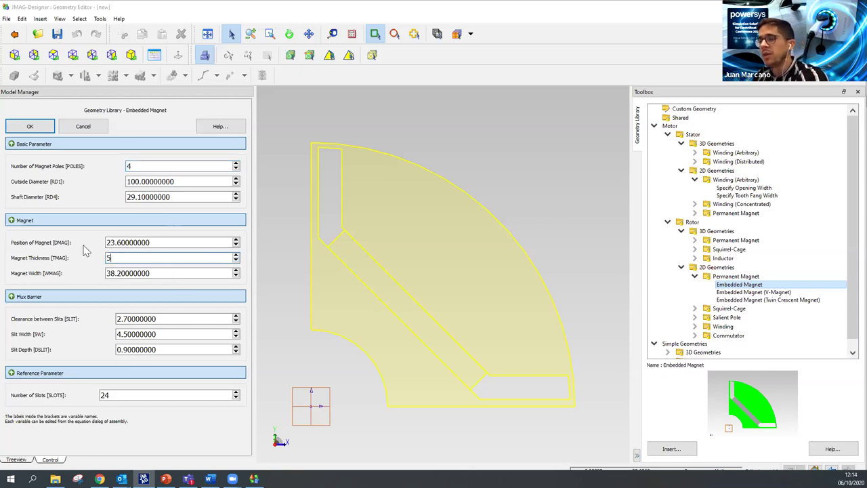
{"action": "key", "text": "Return"}
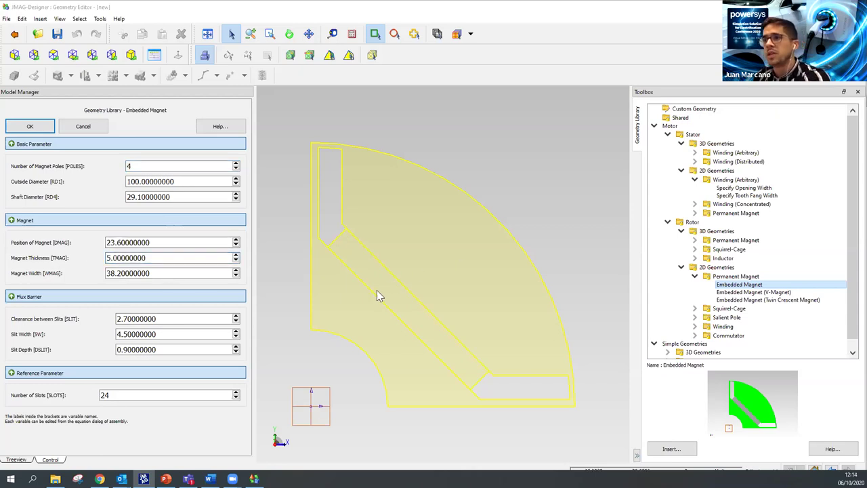
{"action": "double_click", "coordinate": [156, 259]}
{"action": "type", "text": "6"}
{"action": "left_click", "coordinate": [148, 275]}
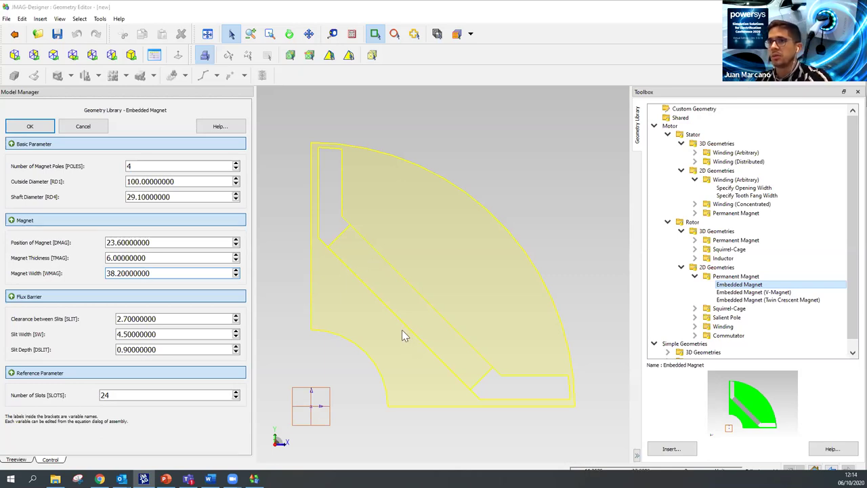
{"action": "left_click", "coordinate": [75, 130]}
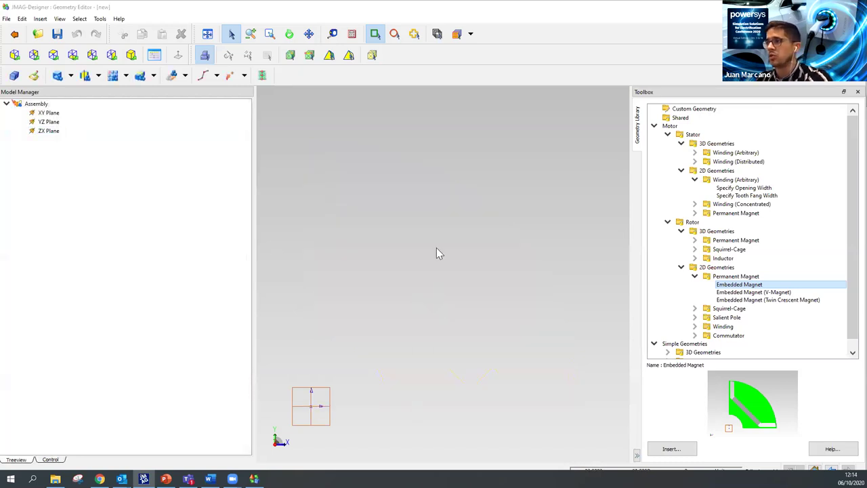
{"action": "left_click", "coordinate": [46, 113]}
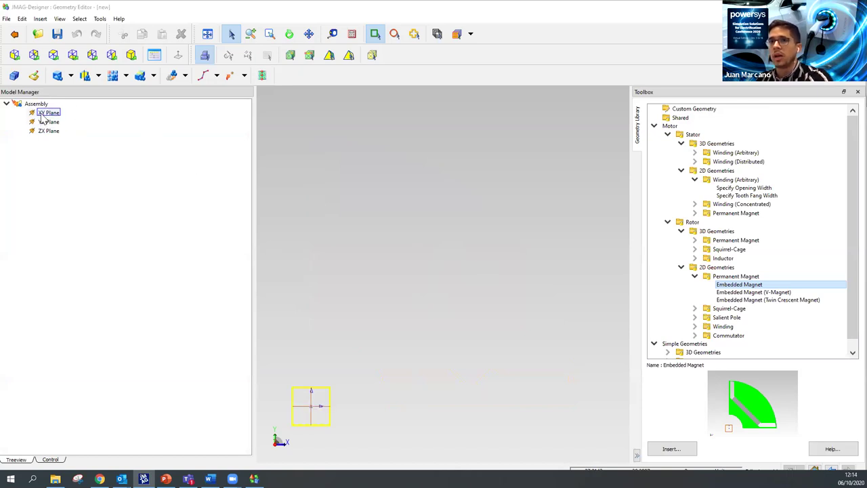
{"action": "right_click", "coordinate": [43, 117]}
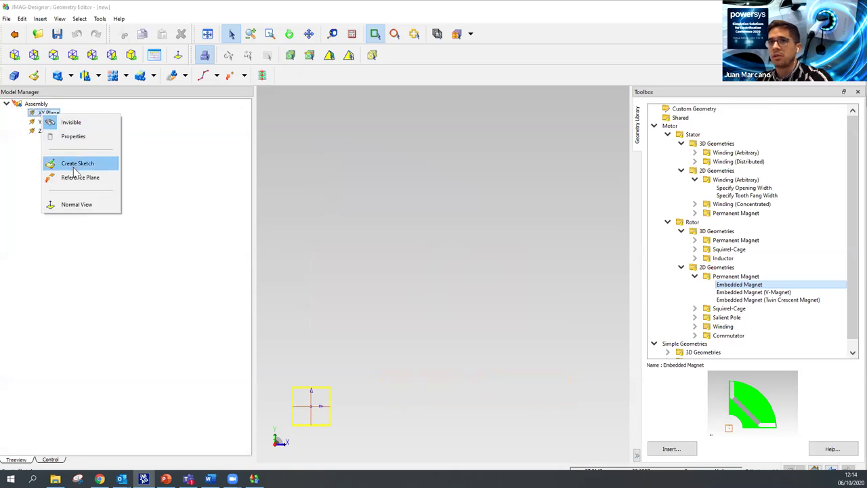
{"action": "left_click", "coordinate": [74, 167]}
{"action": "left_click", "coordinate": [43, 142]}
{"action": "right_click", "coordinate": [45, 145]}
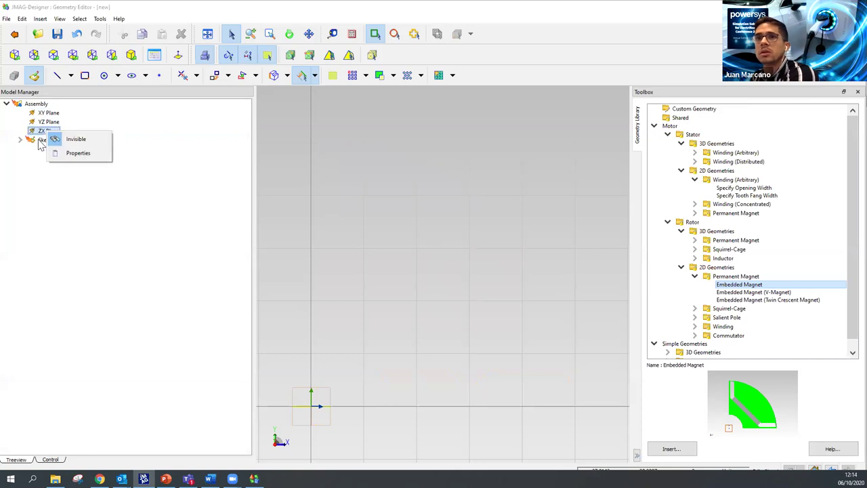
{"action": "right_click", "coordinate": [45, 142]}
{"action": "left_click", "coordinate": [71, 147]}
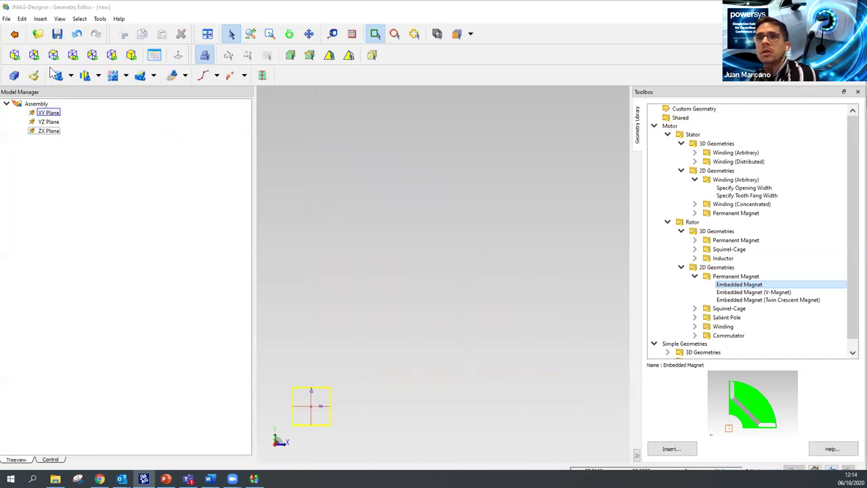
Step: Create a new 2D sketch in the assembly
{"action": "left_click", "coordinate": [40, 18]}
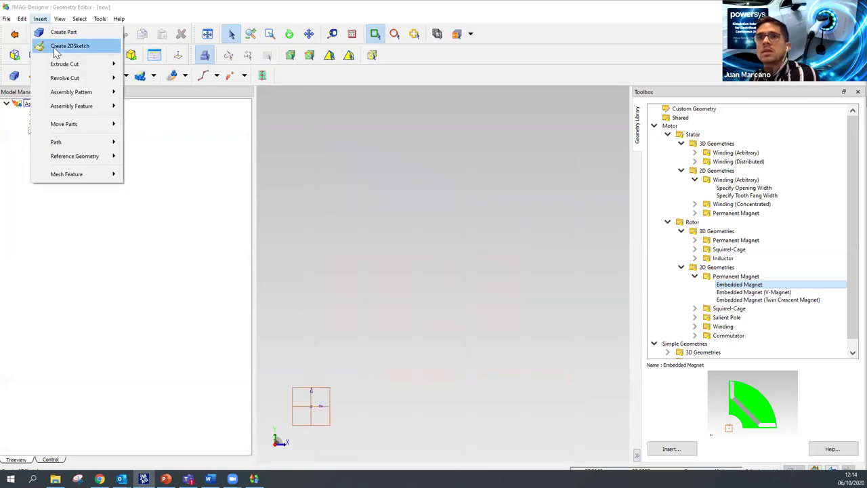
{"action": "left_click", "coordinate": [68, 45]}
{"action": "left_click", "coordinate": [49, 142]}
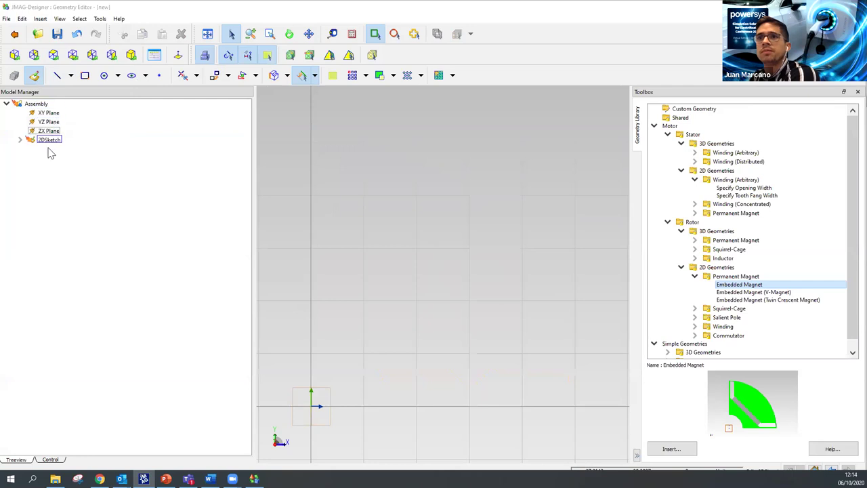
Step: Add a User Defined Region Template to the 2D sketch and open its script for editing
{"action": "left_click", "coordinate": [40, 18]}
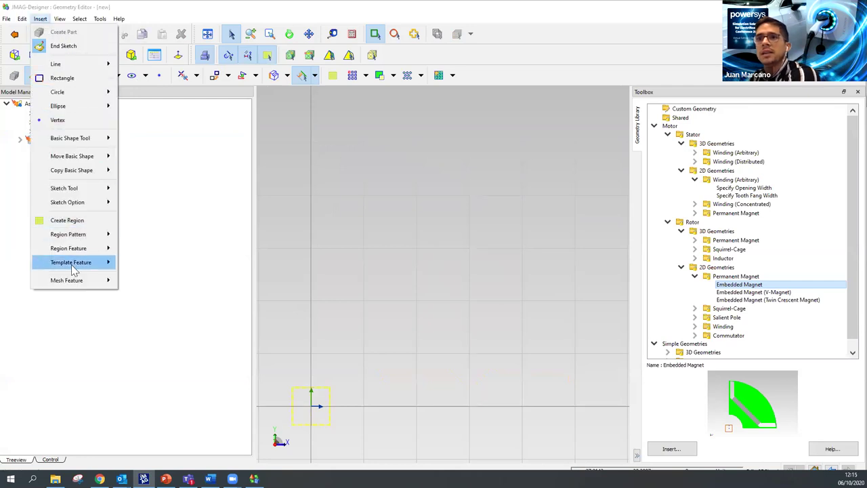
{"action": "mouse_move", "coordinate": [74, 267]}
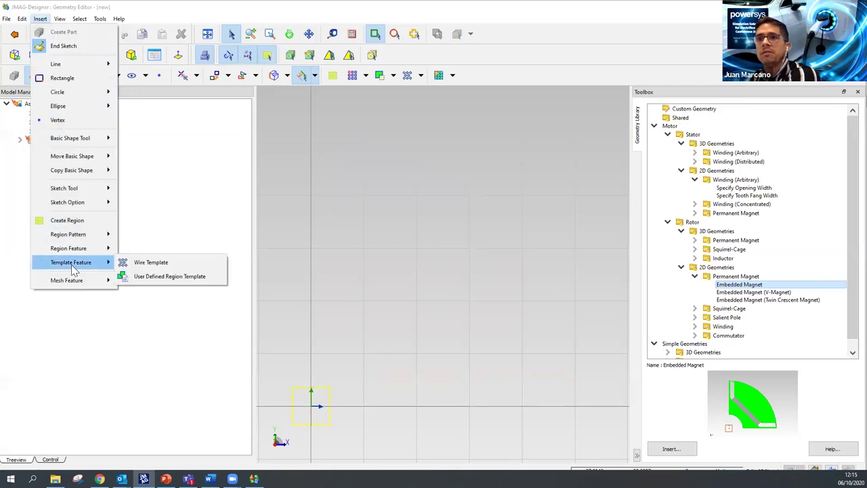
{"action": "left_click", "coordinate": [165, 278]}
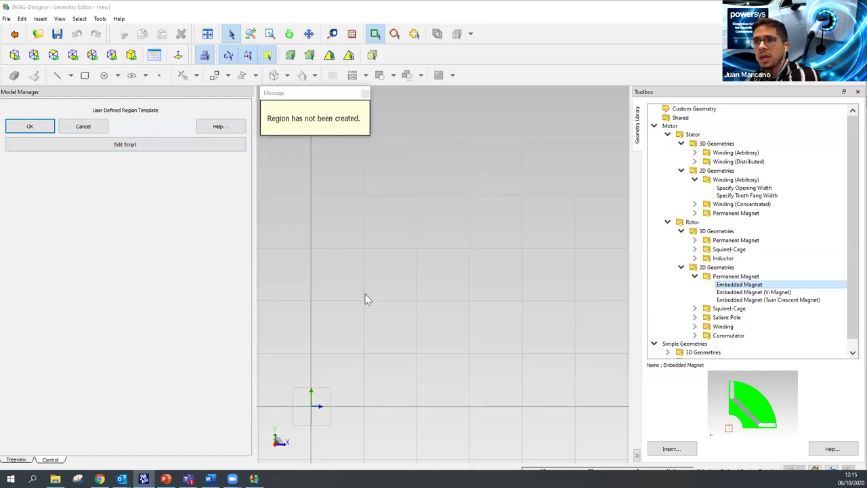
{"action": "left_click", "coordinate": [141, 144]}
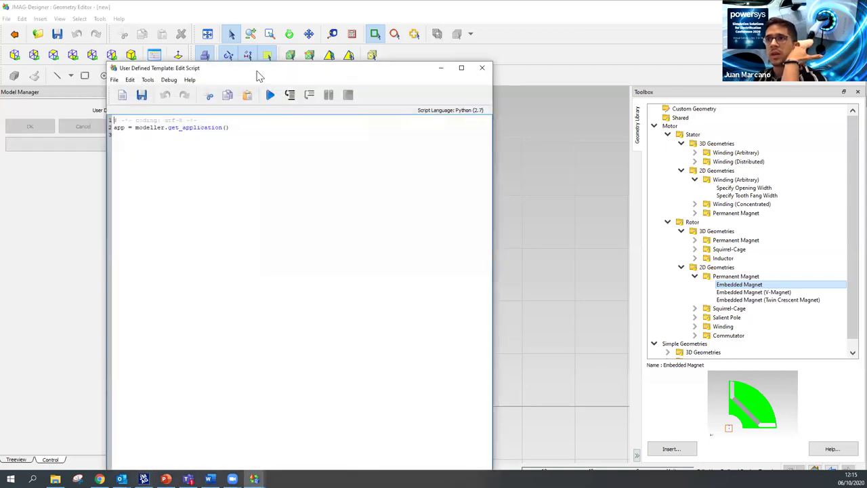
{"action": "left_click_drag", "start_coordinate": [258, 74], "coordinate": [408, 25]}
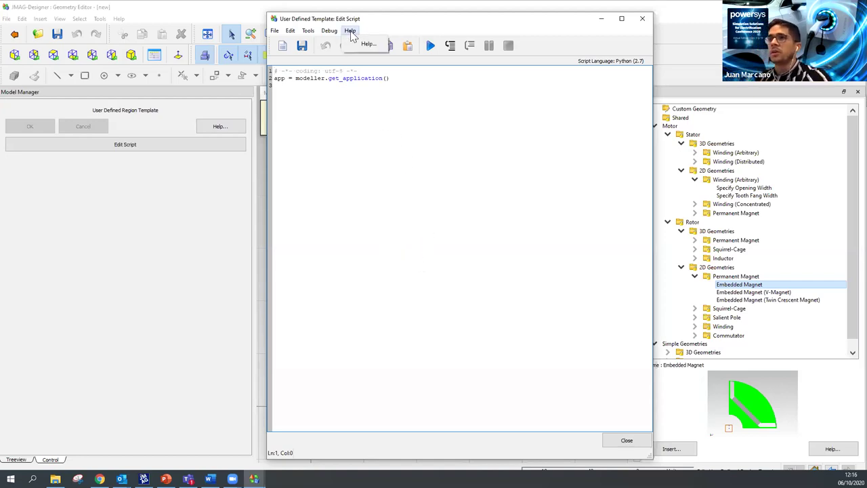
{"action": "left_click", "coordinate": [361, 49]}
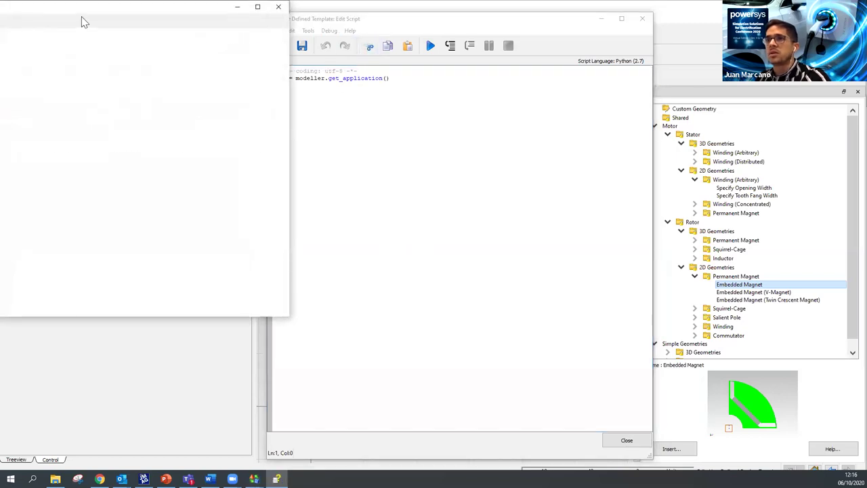
{"action": "left_click_drag", "start_coordinate": [99, 12], "coordinate": [496, 44]}
{"action": "left_click", "coordinate": [124, 70]}
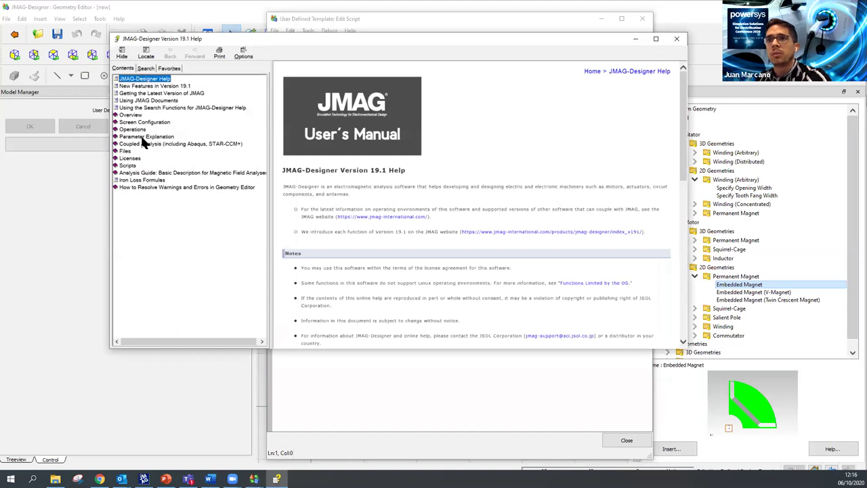
{"action": "left_click", "coordinate": [143, 138]}
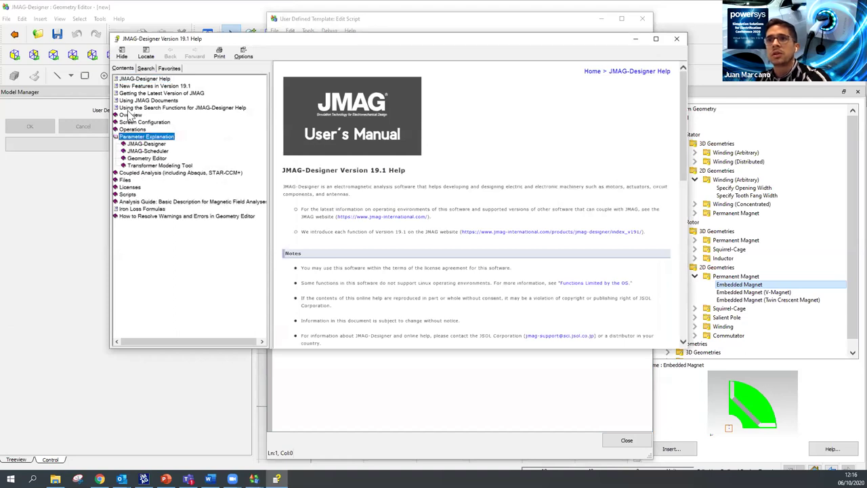
{"action": "left_click", "coordinate": [132, 128]}
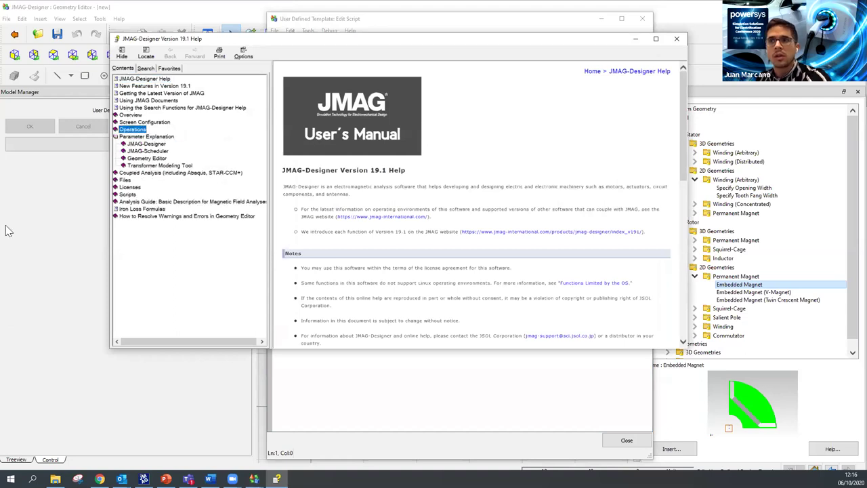
{"action": "left_click", "coordinate": [677, 38]}
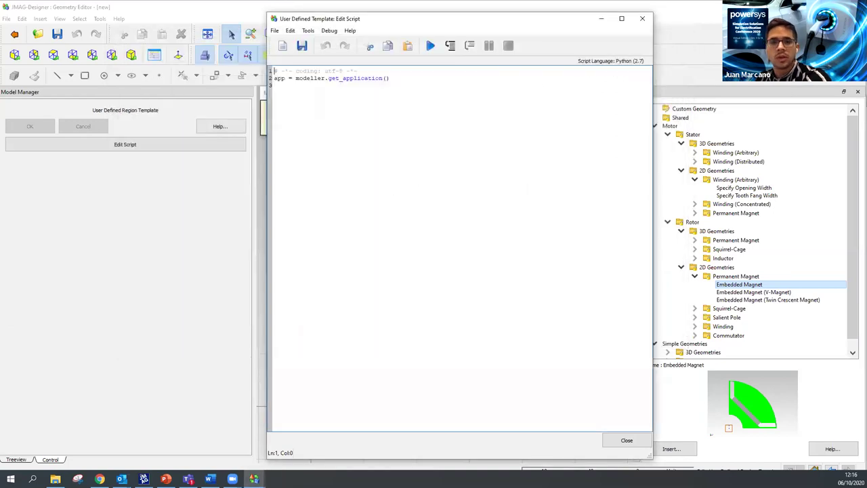
{"action": "key", "text": "alt+Tab"}
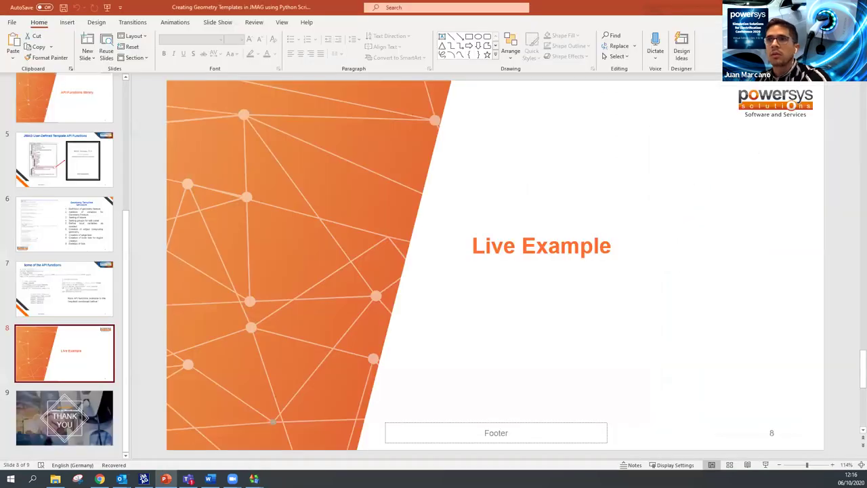
{"action": "key", "text": "alt+Tab"}
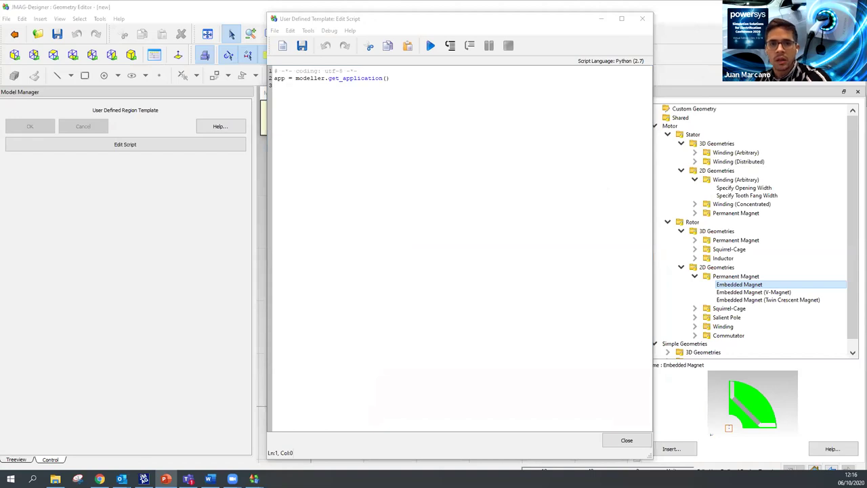
Step: Close the script editor and open the User-Defined Template API Functions and Samples manual, under Geometry Editor parameter explanations, in a maximized help window
{"action": "key", "text": "alt+F4"}
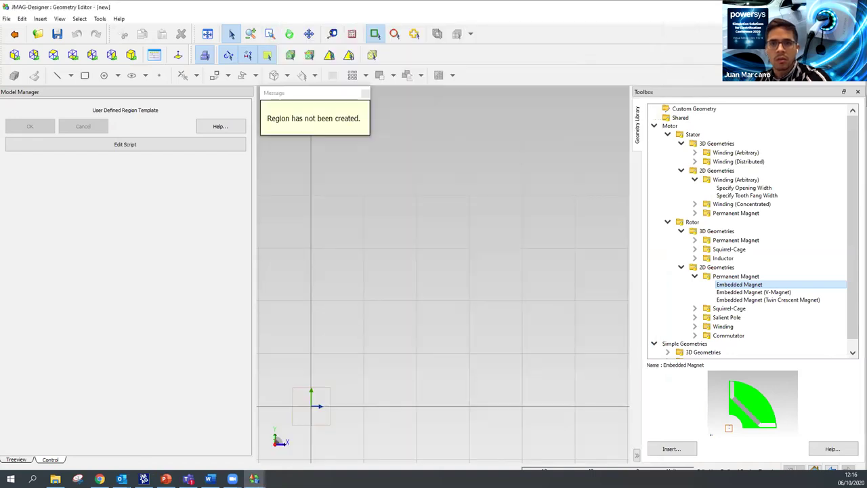
{"action": "left_click", "coordinate": [119, 18]}
{"action": "left_click", "coordinate": [135, 29]}
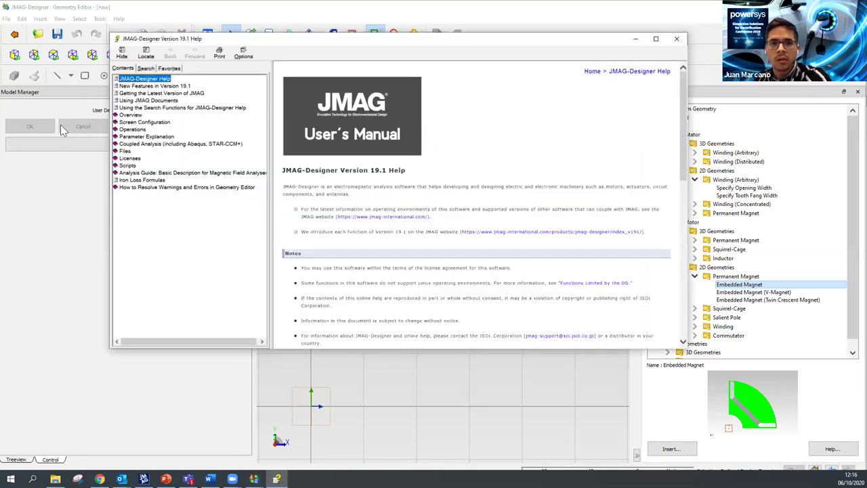
{"action": "left_click", "coordinate": [115, 137]}
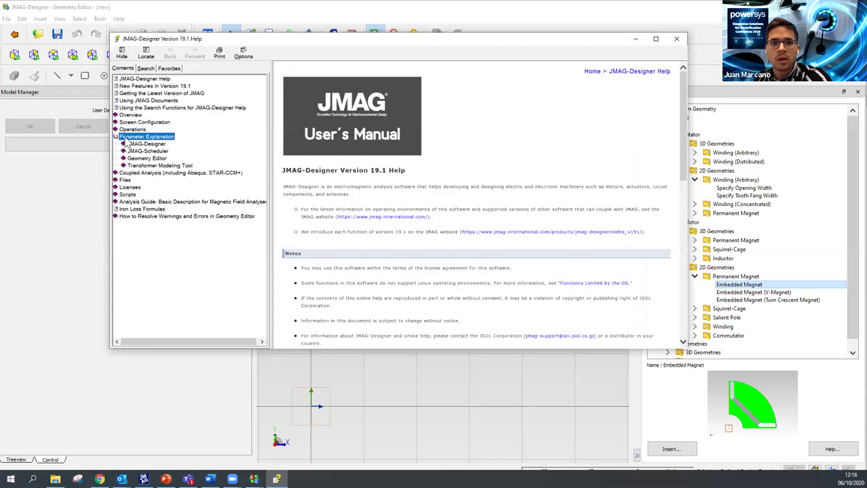
{"action": "left_click", "coordinate": [132, 158]}
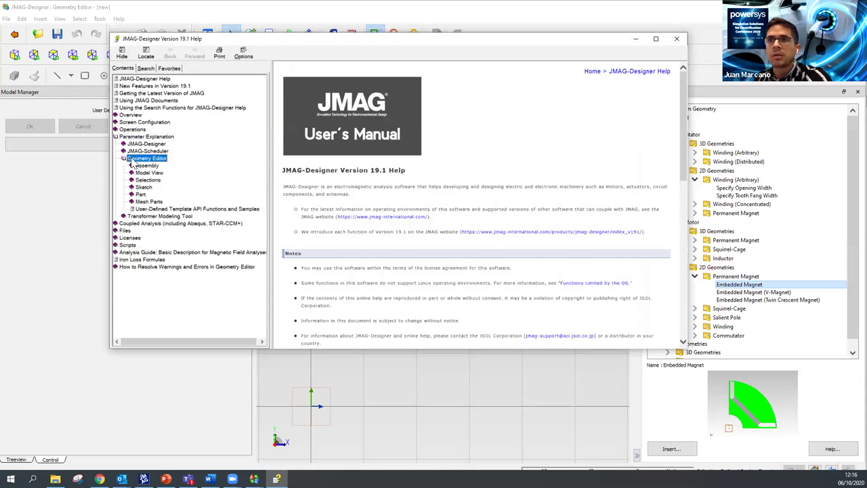
{"action": "left_click", "coordinate": [163, 209]}
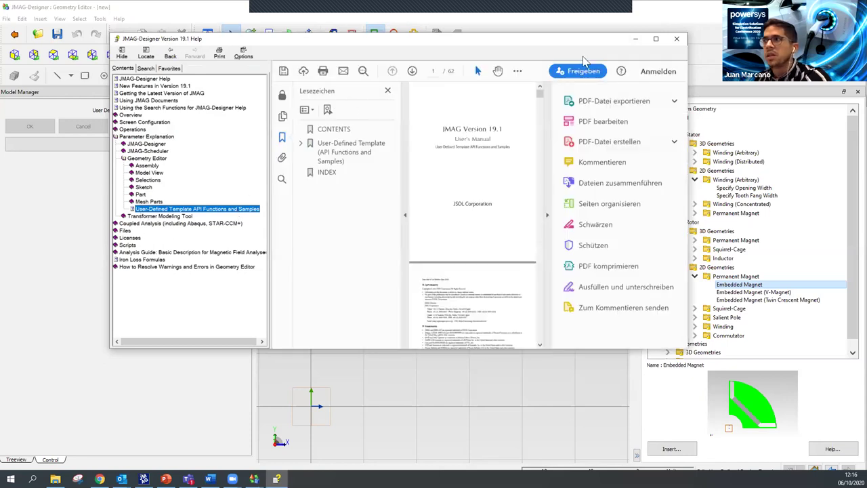
{"action": "left_click", "coordinate": [655, 42]}
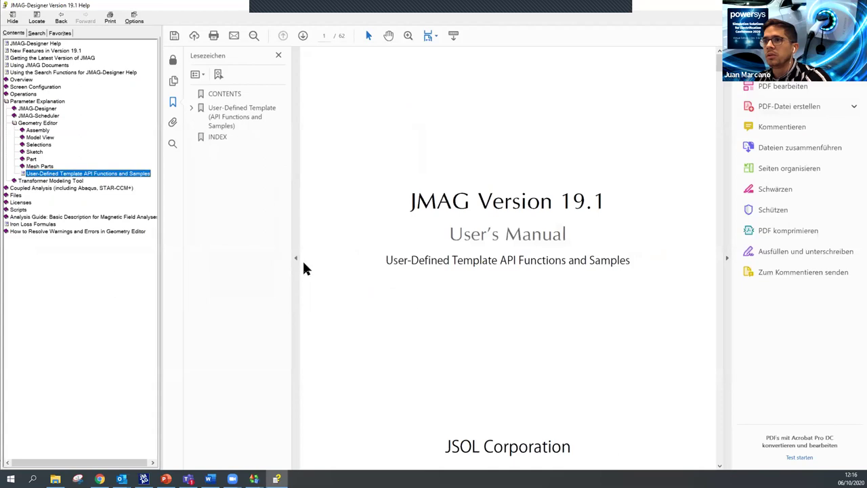
Step: Examine the manual's 2D Geometry (Regions) functions, from mk_ed_line and curve_arc through mk_region
{"action": "left_click", "coordinate": [278, 55]}
{"action": "left_click_drag", "start_coordinate": [721, 72], "coordinate": [721, 82]}
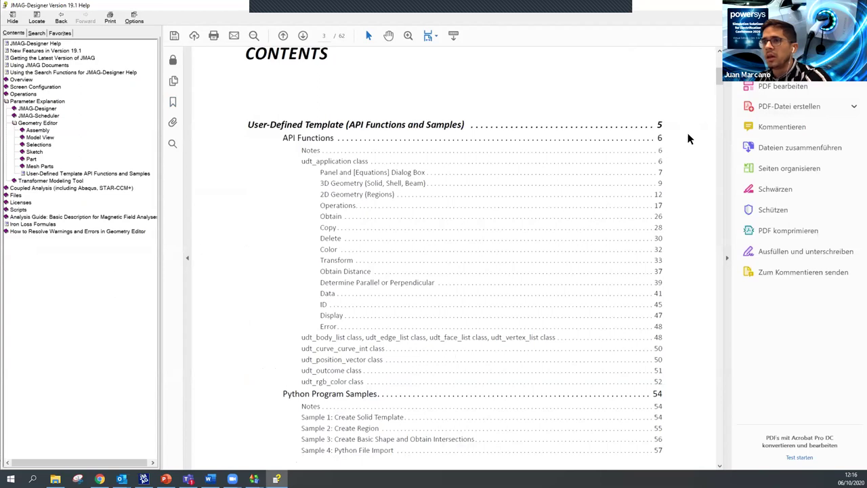
{"action": "left_click", "coordinate": [336, 194]}
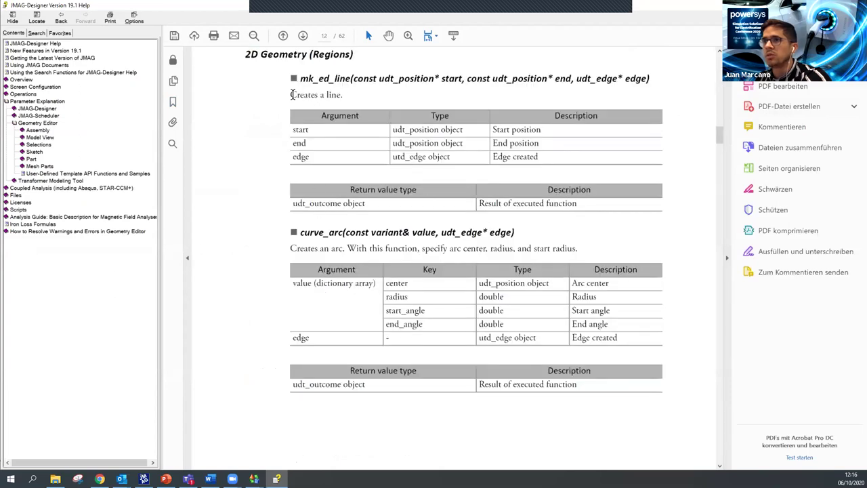
{"action": "left_click_drag", "start_coordinate": [292, 95], "coordinate": [344, 95]}
{"action": "left_click_drag", "start_coordinate": [288, 249], "coordinate": [560, 239]}
{"action": "scroll", "coordinate": [560, 232], "scroll_direction": "down", "scroll_amount": 3}
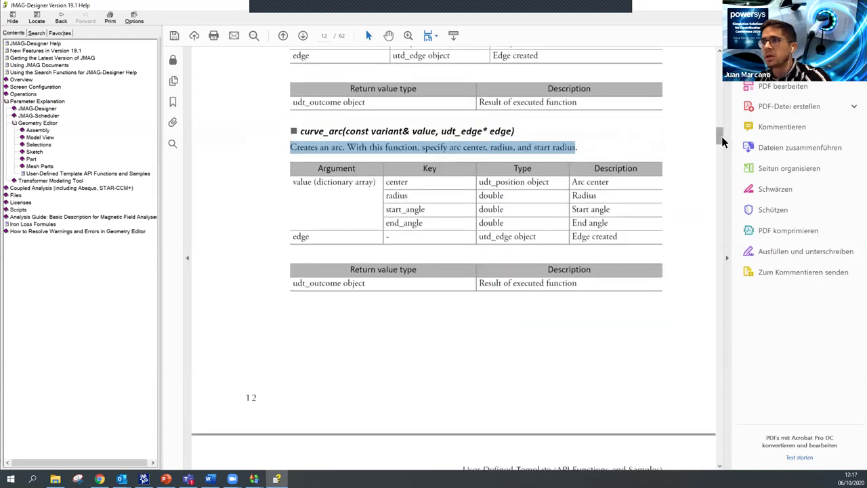
{"action": "left_click_drag", "start_coordinate": [720, 139], "coordinate": [727, 163]}
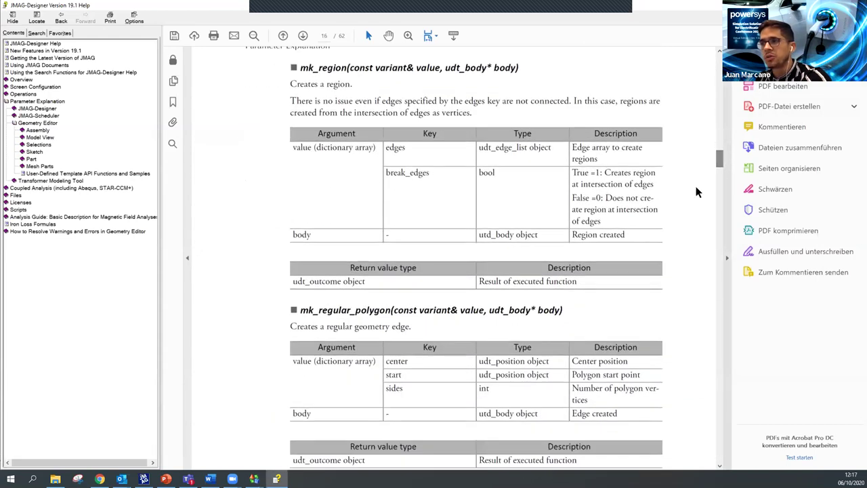